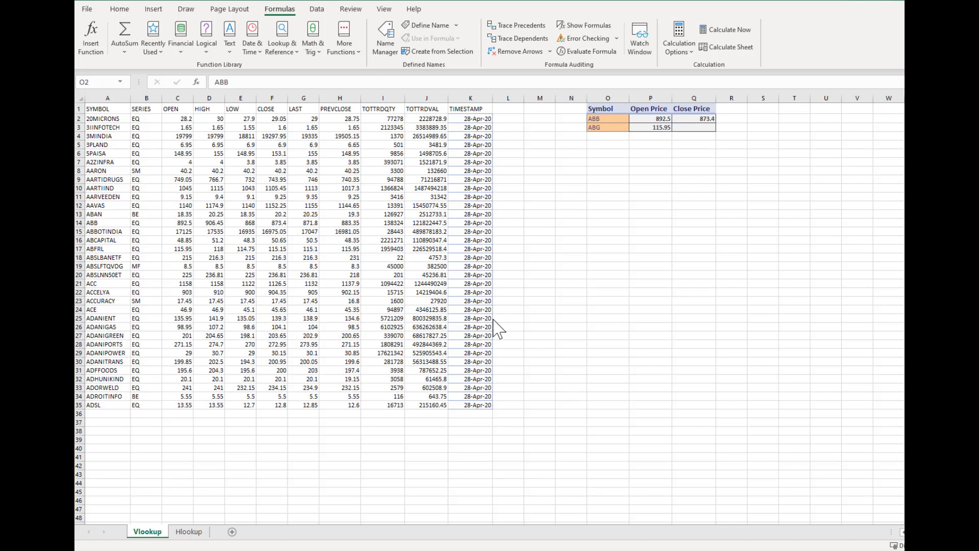
Compare the vertical data layout on the Vlookup sheet, including its SYMBOL lookup column, with the horizontal layout on the Hlookup sheet
{"action": "left_click", "coordinate": [611, 120]}
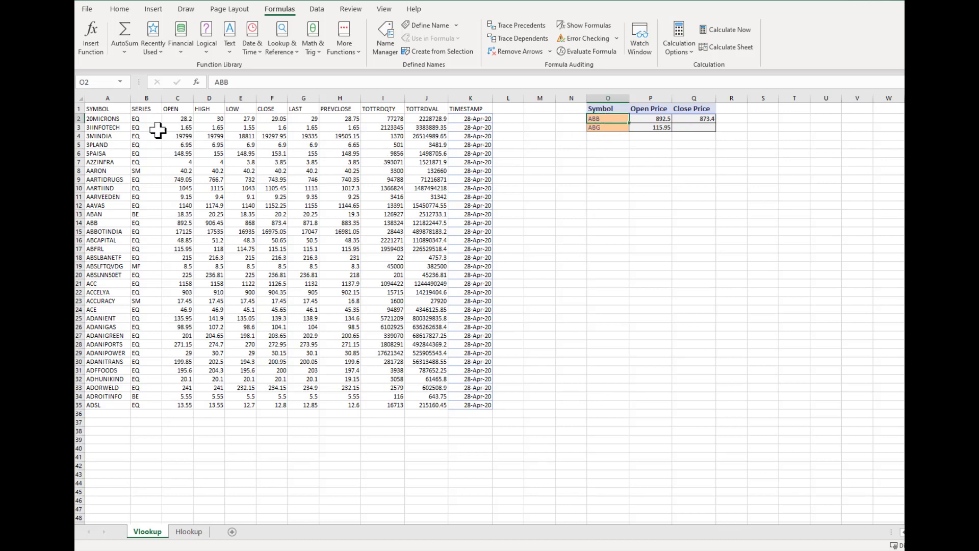
{"action": "left_click", "coordinate": [112, 97]}
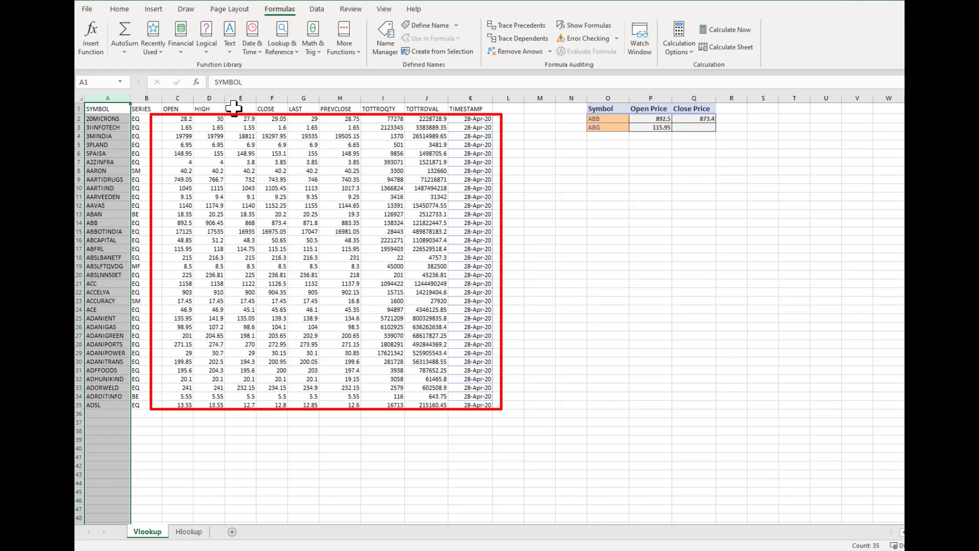
{"action": "left_click", "coordinate": [194, 533]}
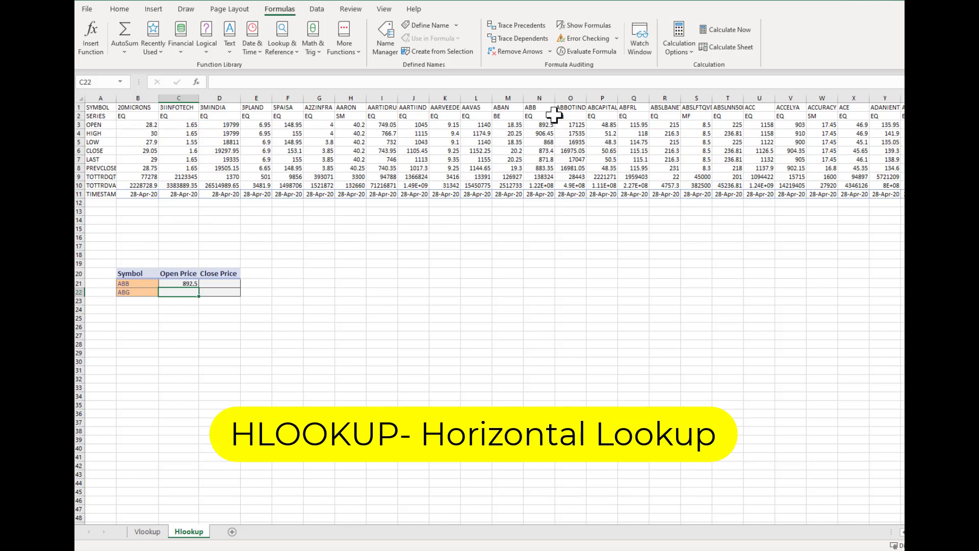
{"action": "left_click", "coordinate": [156, 537]}
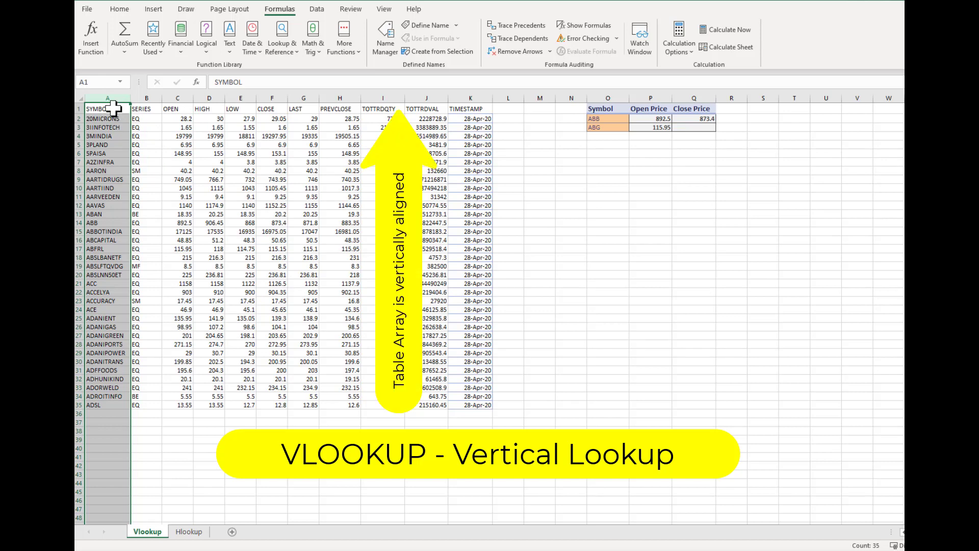
{"action": "left_click", "coordinate": [108, 152]}
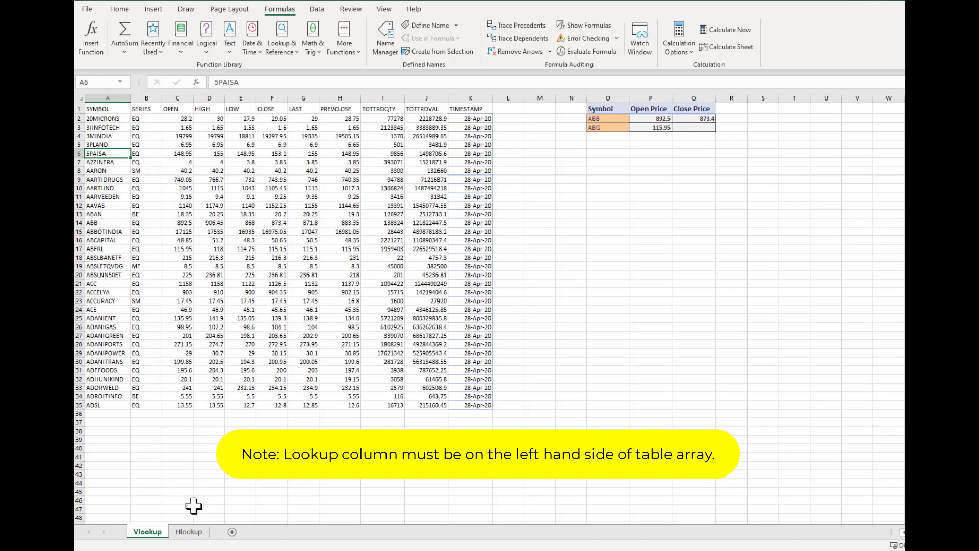
{"action": "left_click", "coordinate": [188, 531]}
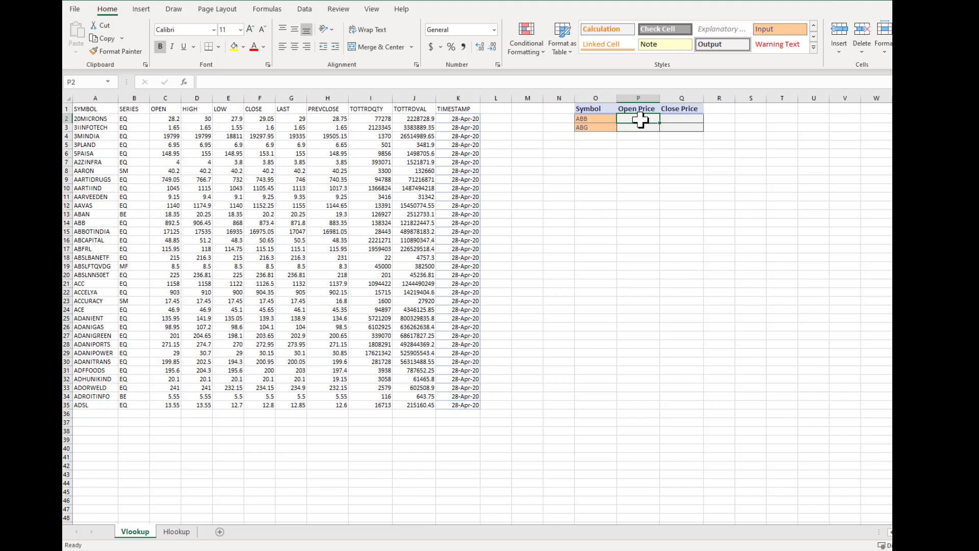
Enter =VLOOKUP(O2,A1:K35,3,FALSE) in P2 to return the open price for symbol ABB with an exact match
{"action": "type", "text": "=vloo"}
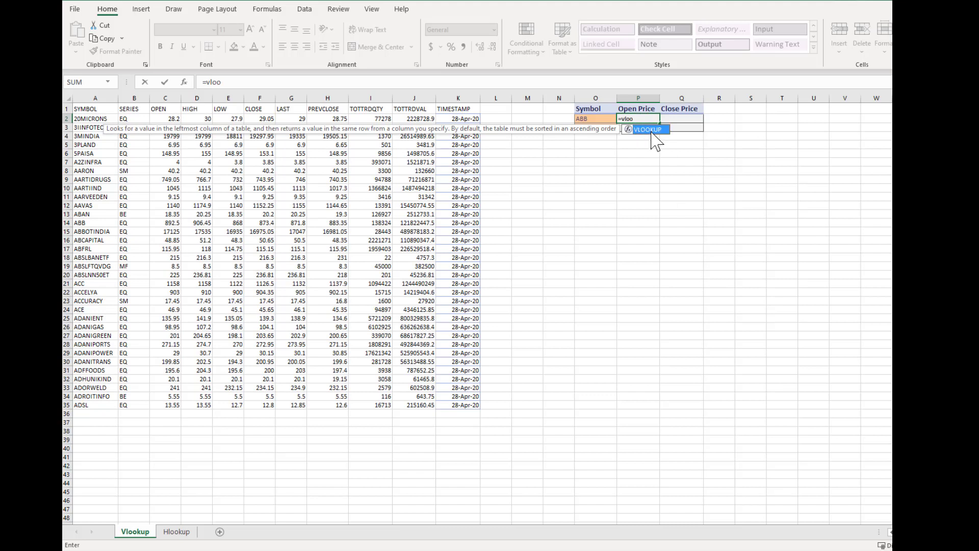
{"action": "double_click", "coordinate": [652, 131]}
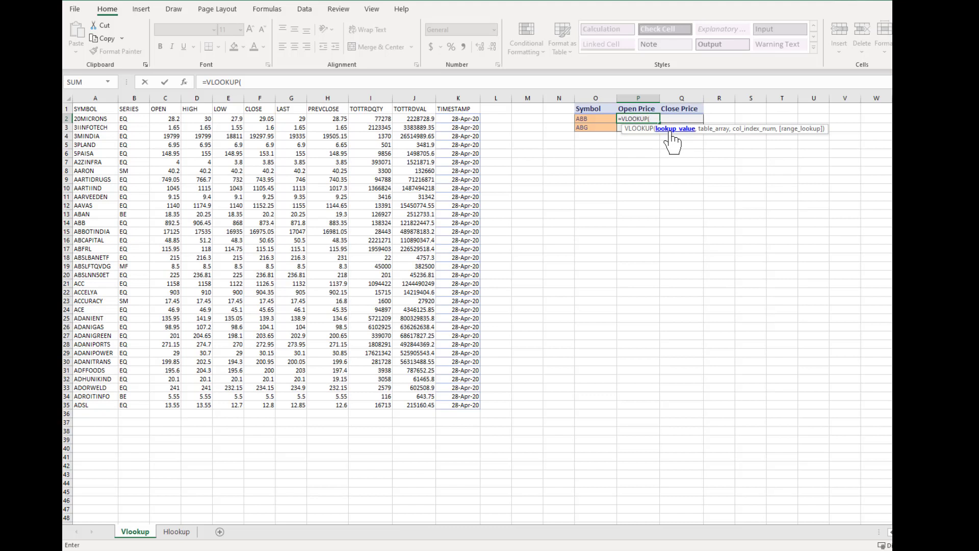
{"action": "left_click", "coordinate": [596, 120]}
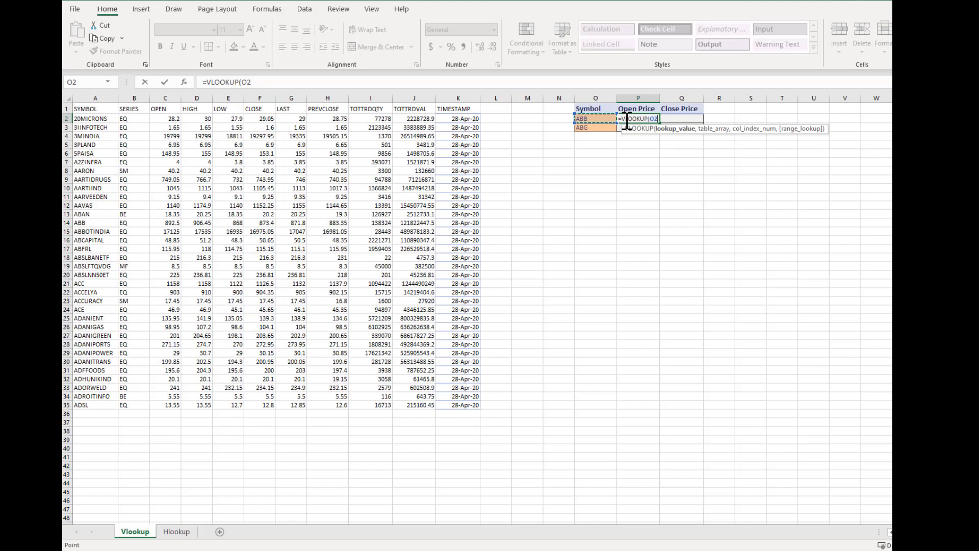
{"action": "type", "text": ","}
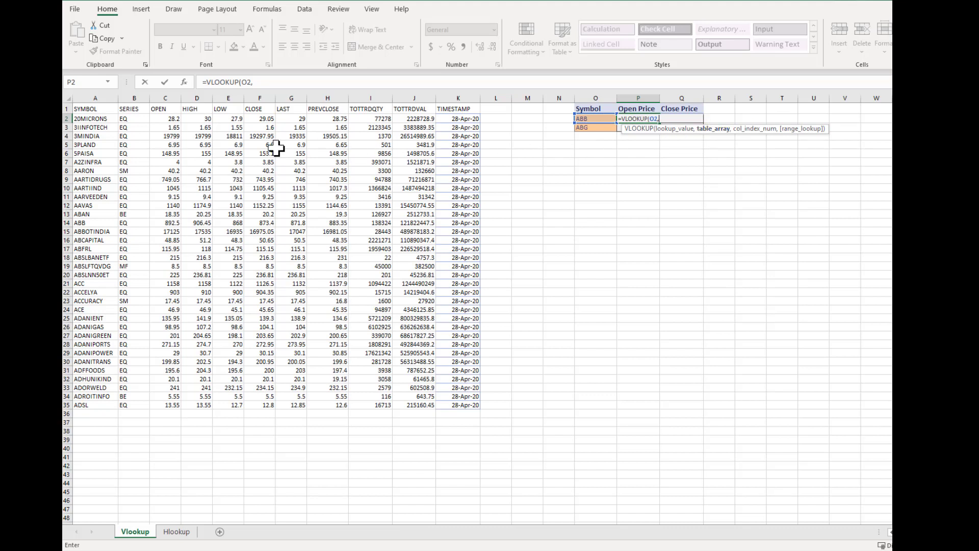
{"action": "left_click", "coordinate": [97, 111]}
{"action": "left_click_drag", "start_coordinate": [97, 112], "coordinate": [470, 407]}
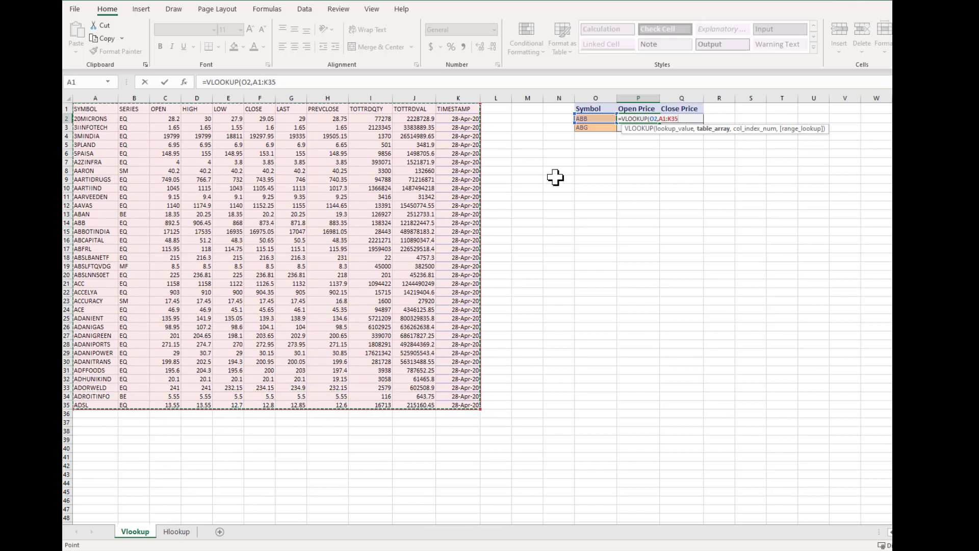
{"action": "type", "text": ",3"}
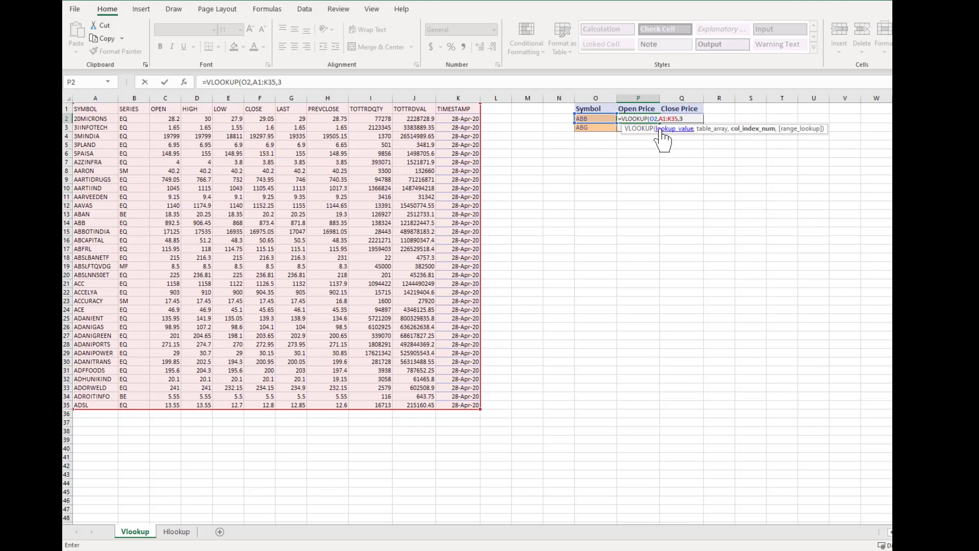
{"action": "type", "text": ","}
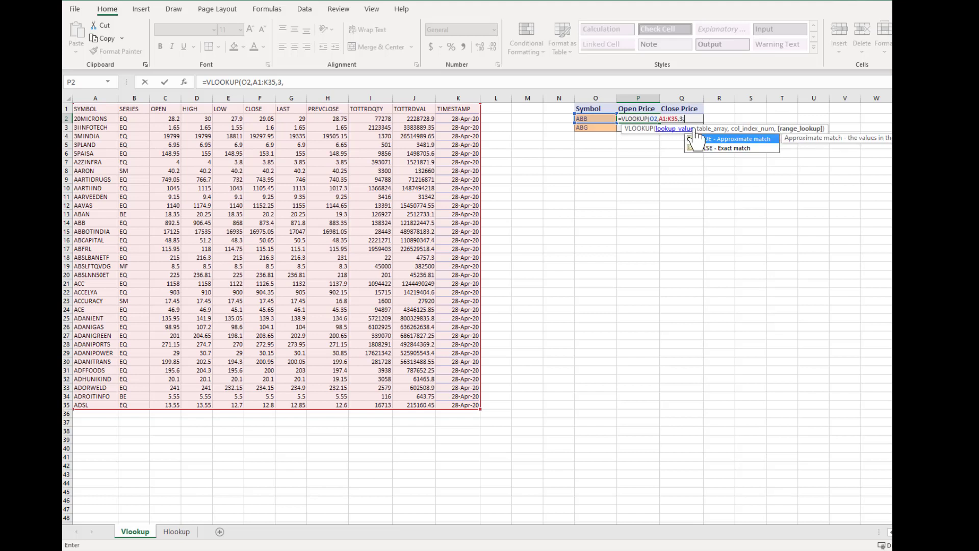
{"action": "double_click", "coordinate": [734, 150]}
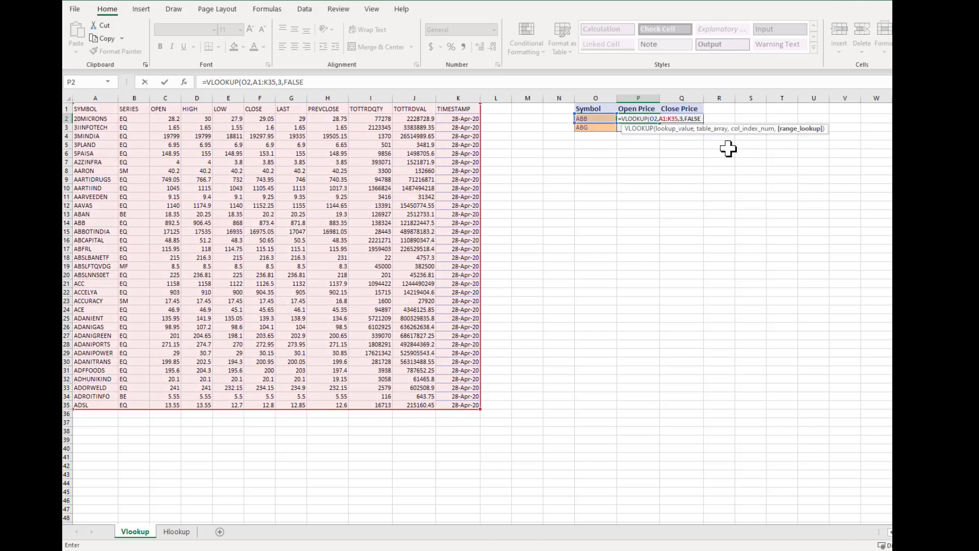
{"action": "key", "text": "Return"}
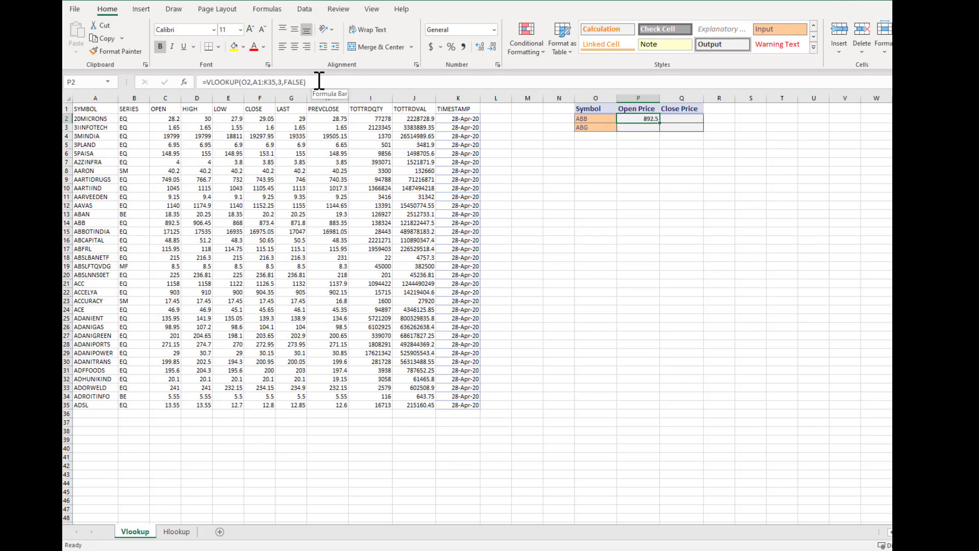
Copy the VLOOKUP formula text from P2 into the Close Price cell Q2, keeping its references unchanged
{"action": "left_click_drag", "start_coordinate": [319, 81], "coordinate": [210, 84]}
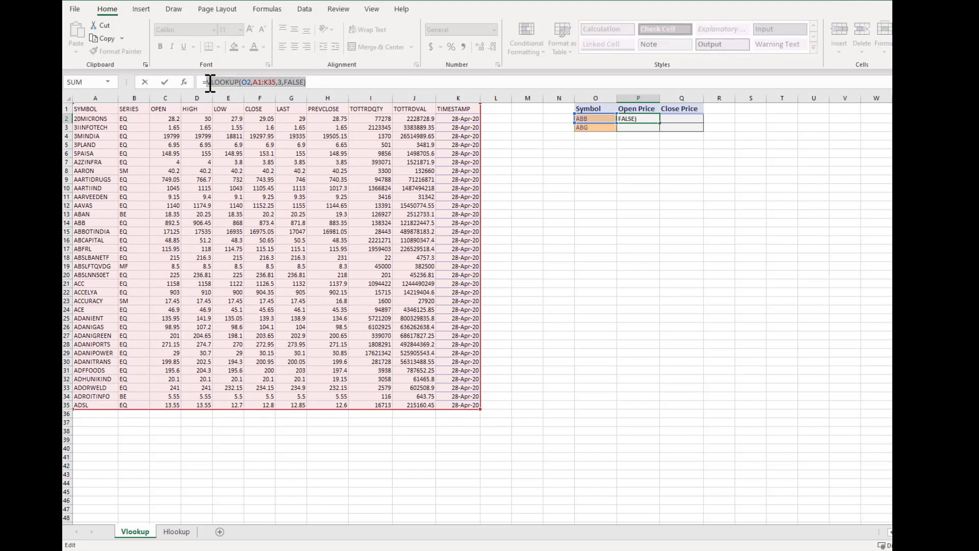
{"action": "key", "text": "ctrl+c"}
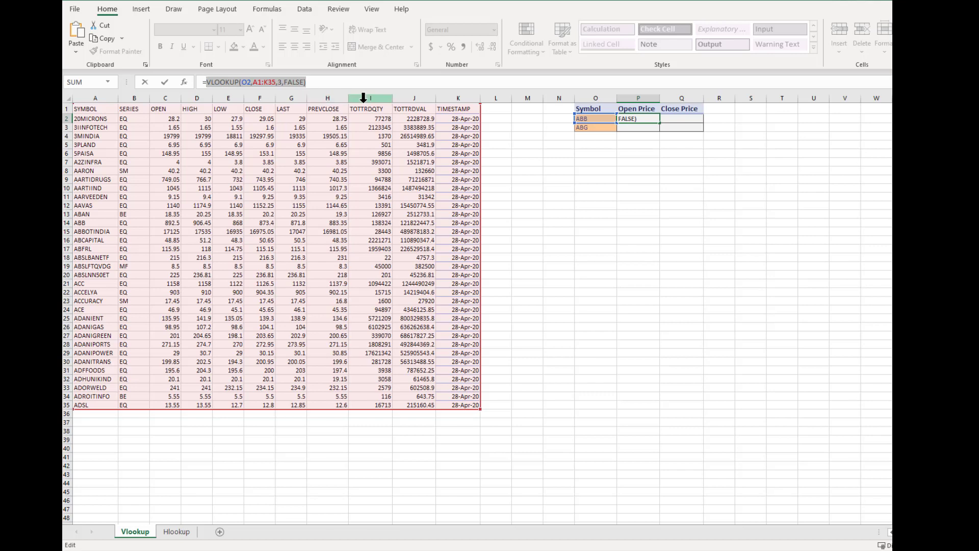
{"action": "key", "text": "Escape"}
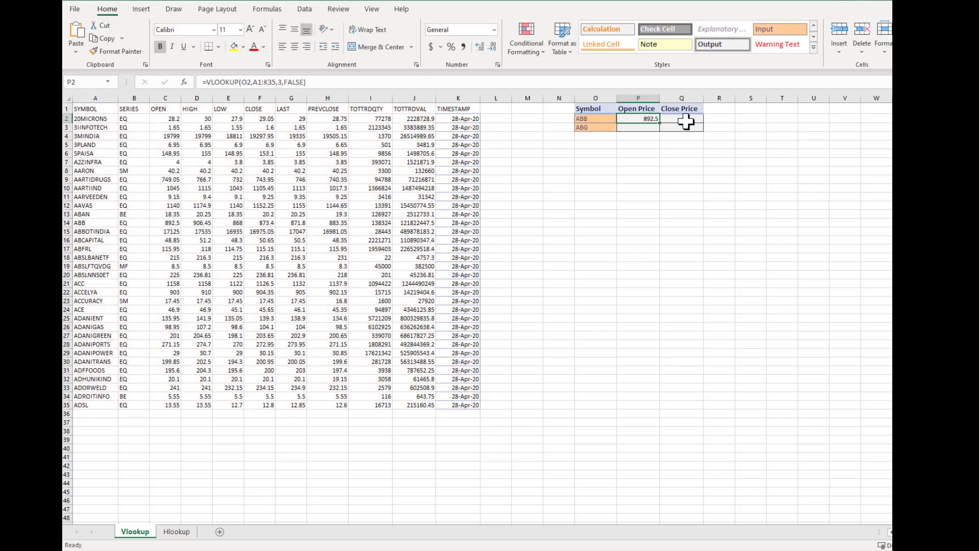
{"action": "left_click", "coordinate": [684, 120]}
{"action": "double_click", "coordinate": [686, 122]}
{"action": "key", "text": "ctrl+v"}
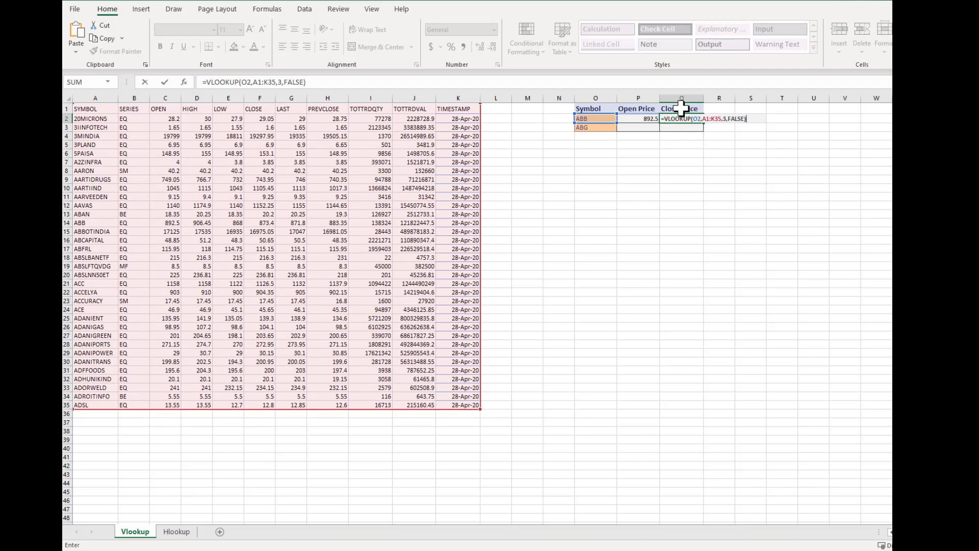
{"action": "key", "text": "Return"}
Change the column index in Q2's VLOOKUP so it returns the CLOSE column, and check it against ABB's row in the data
{"action": "left_click", "coordinate": [683, 121]}
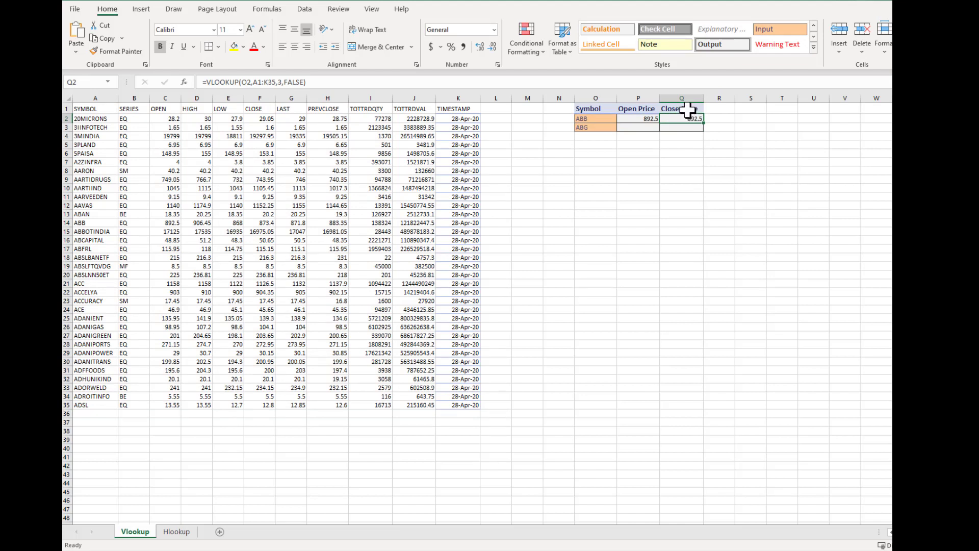
{"action": "double_click", "coordinate": [281, 82]}
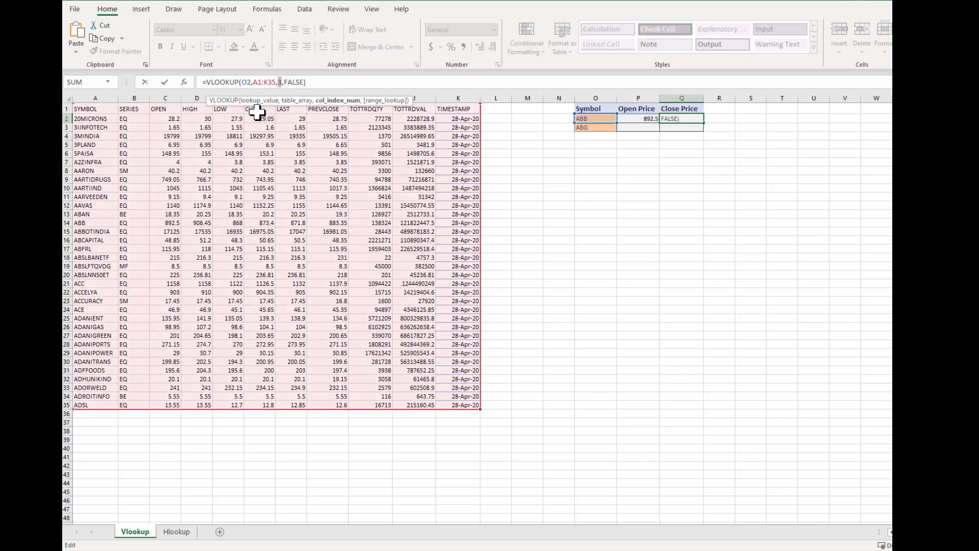
{"action": "key", "text": "ctrl+Return"}
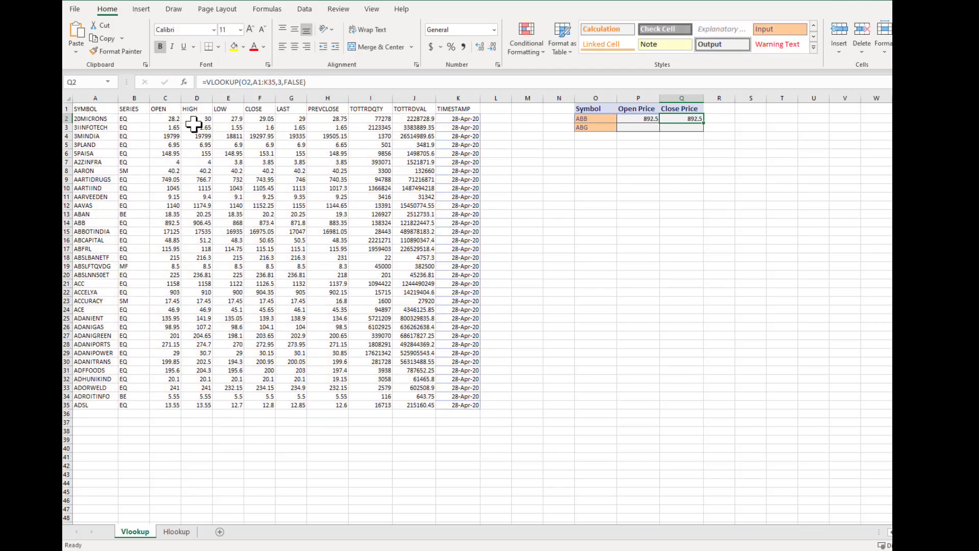
{"action": "left_click", "coordinate": [282, 82]}
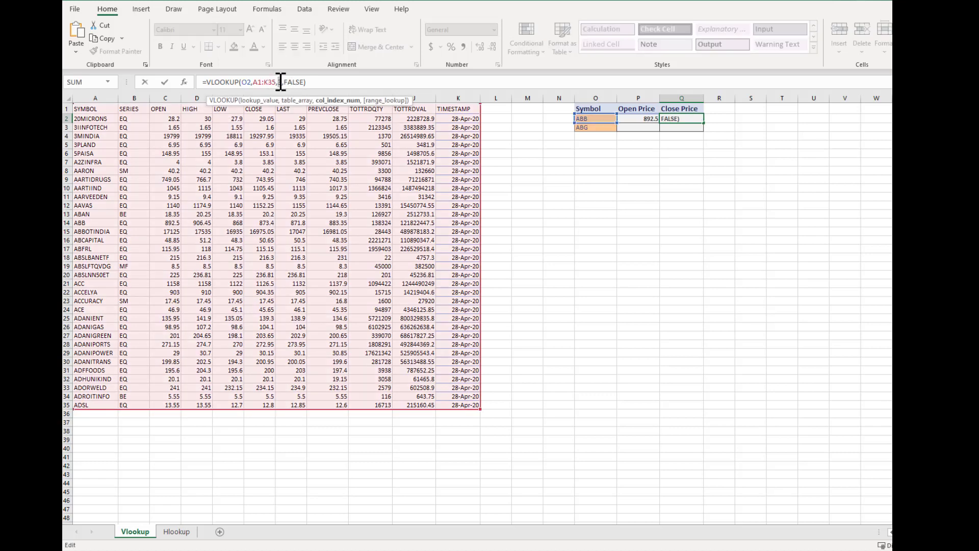
{"action": "key", "text": "Return"}
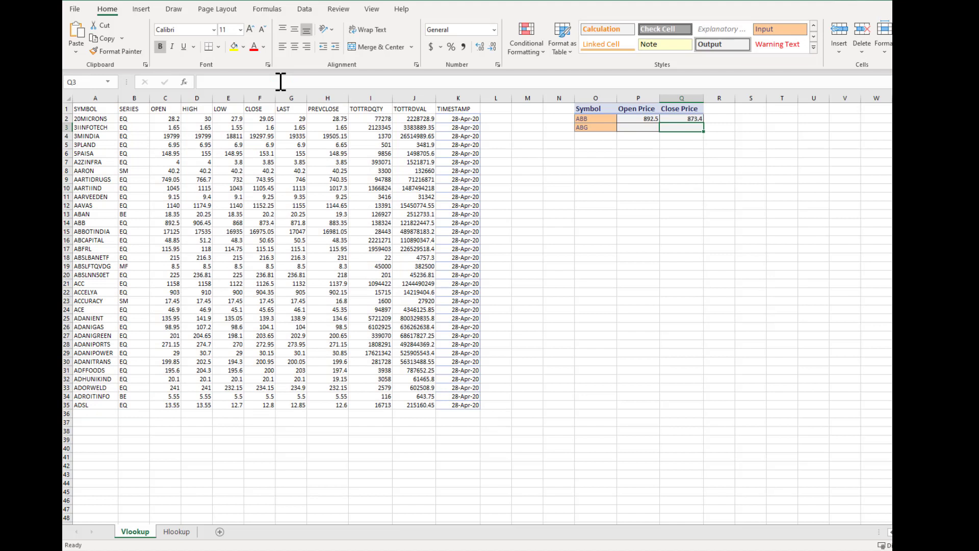
{"action": "left_click", "coordinate": [66, 222]}
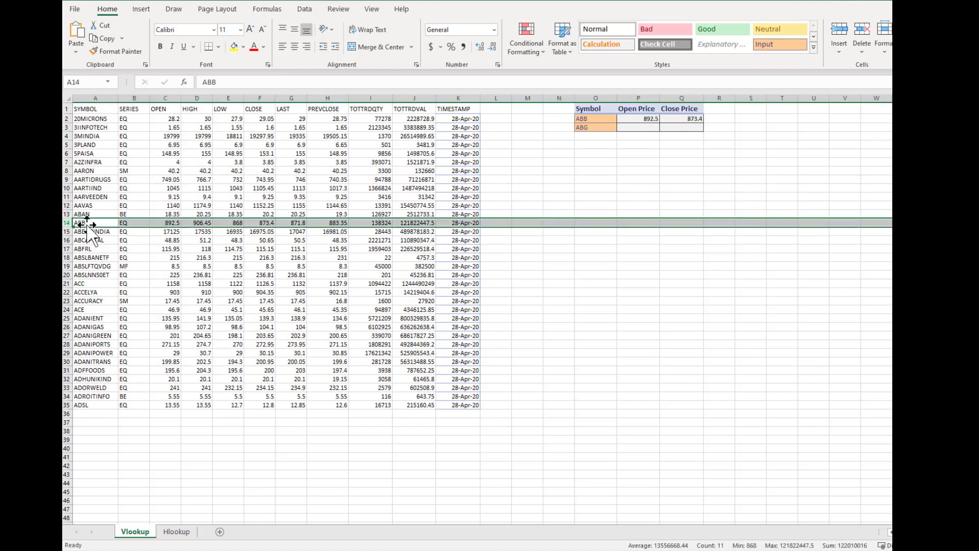
{"action": "left_click", "coordinate": [97, 224]}
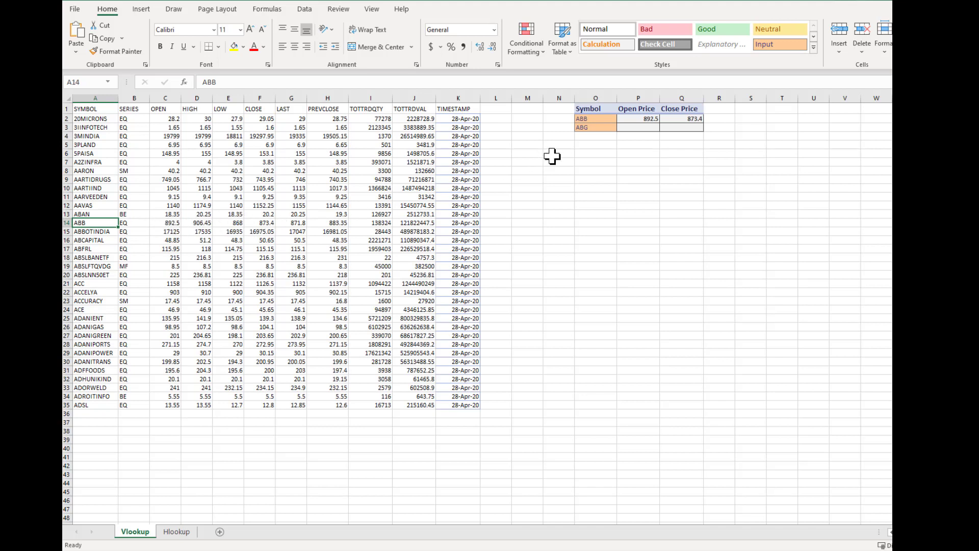
Copy the open price formula =VLOOKUP(O2,A1:K35,3,FALSE) from P2 into P3 for symbol ABG
{"action": "left_click", "coordinate": [632, 129]}
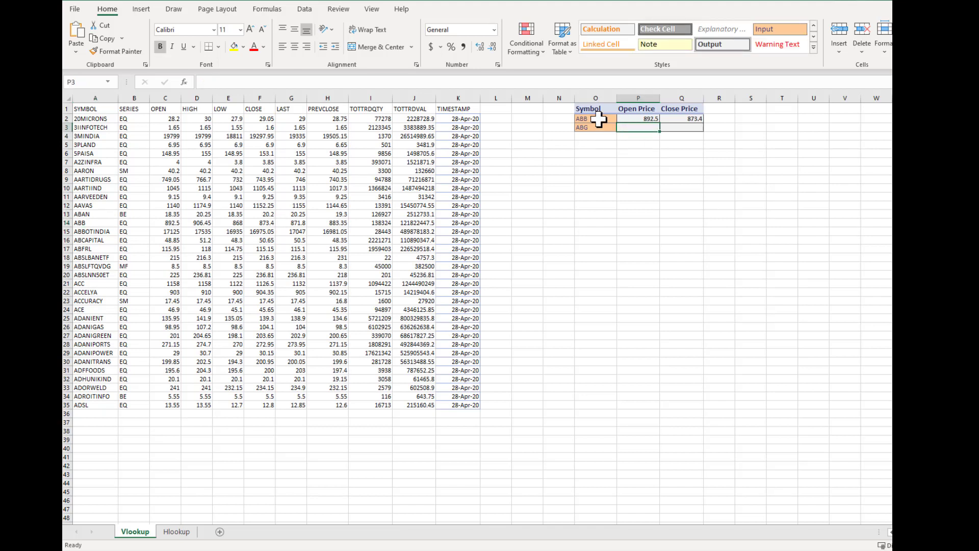
{"action": "left_click", "coordinate": [644, 118]}
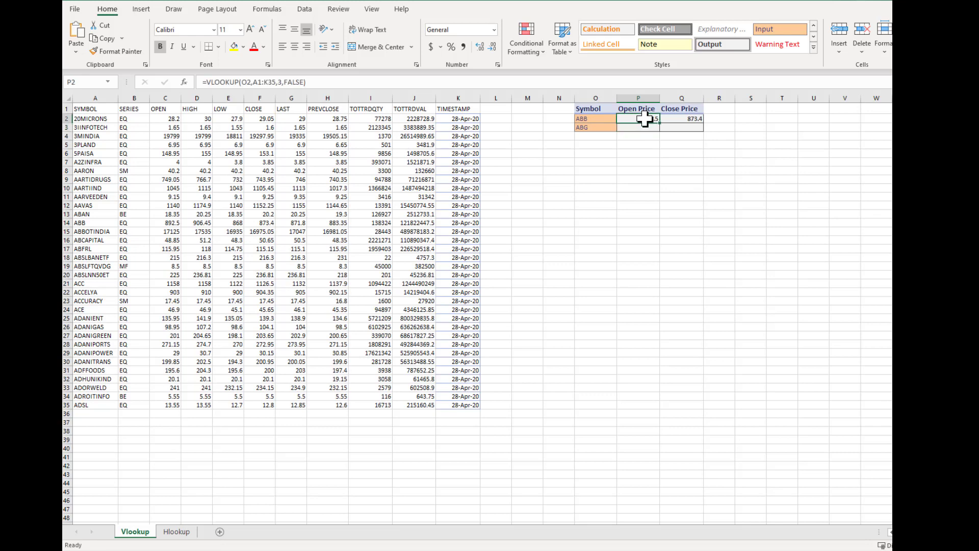
{"action": "left_click_drag", "start_coordinate": [331, 82], "coordinate": [215, 82]}
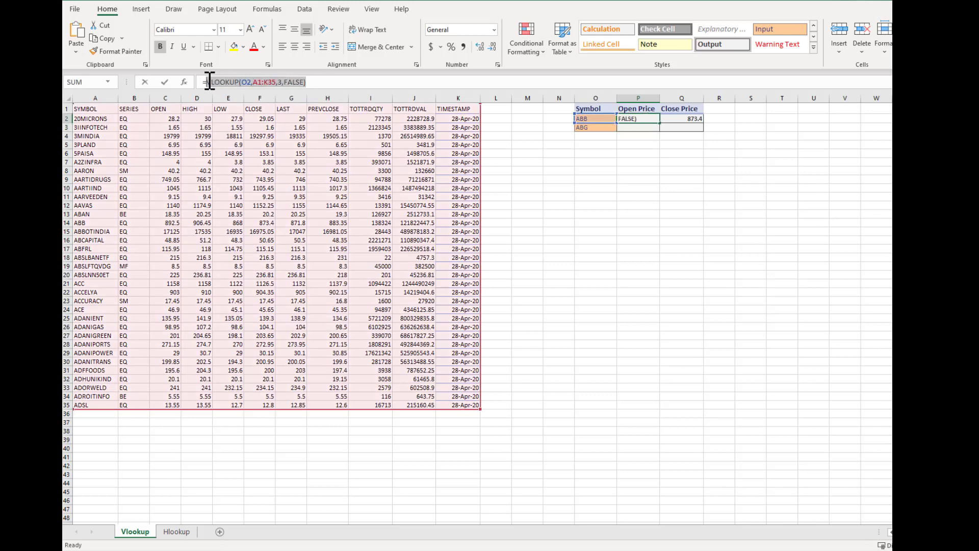
{"action": "key", "text": "Return"}
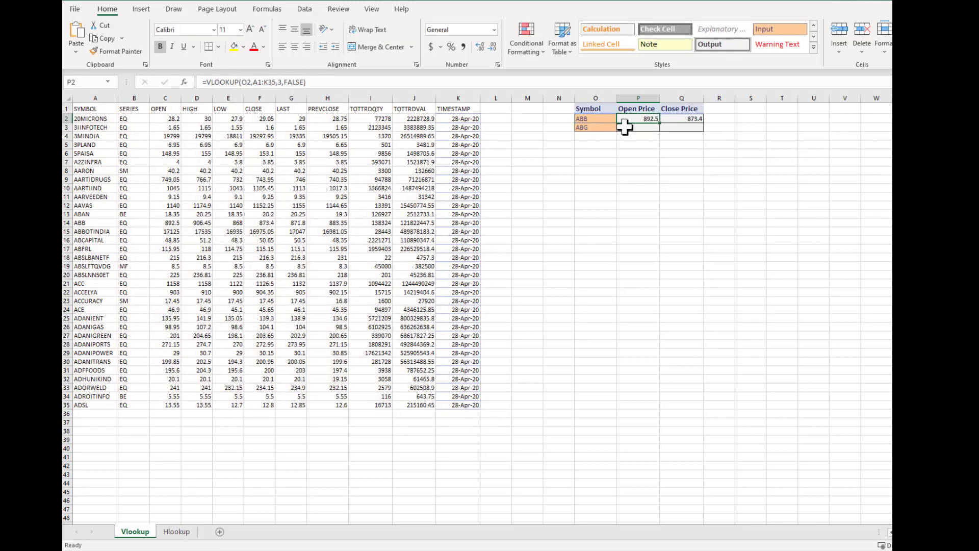
{"action": "type", "text": "=VLOOKUP(O2,A1:K35,3,FALSE)"}
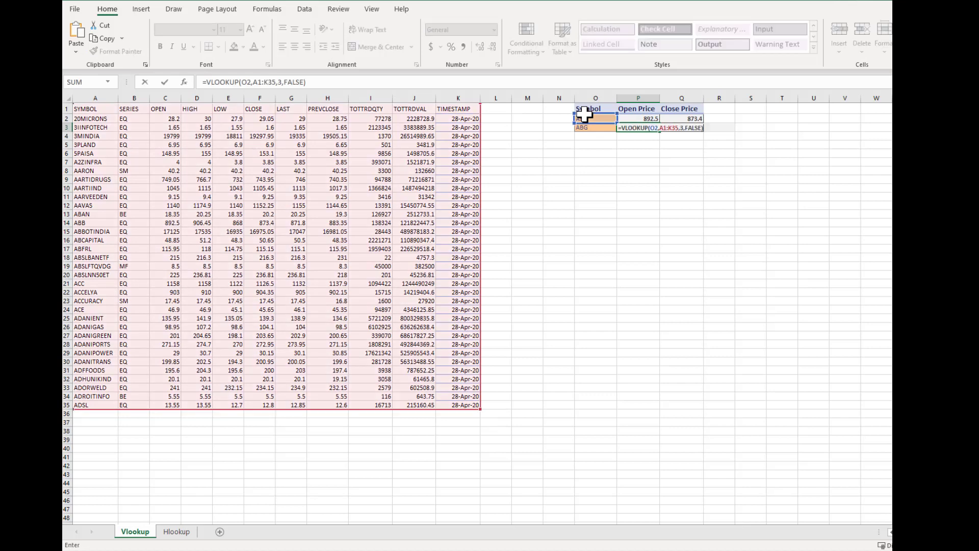
{"action": "key", "text": "Return"}
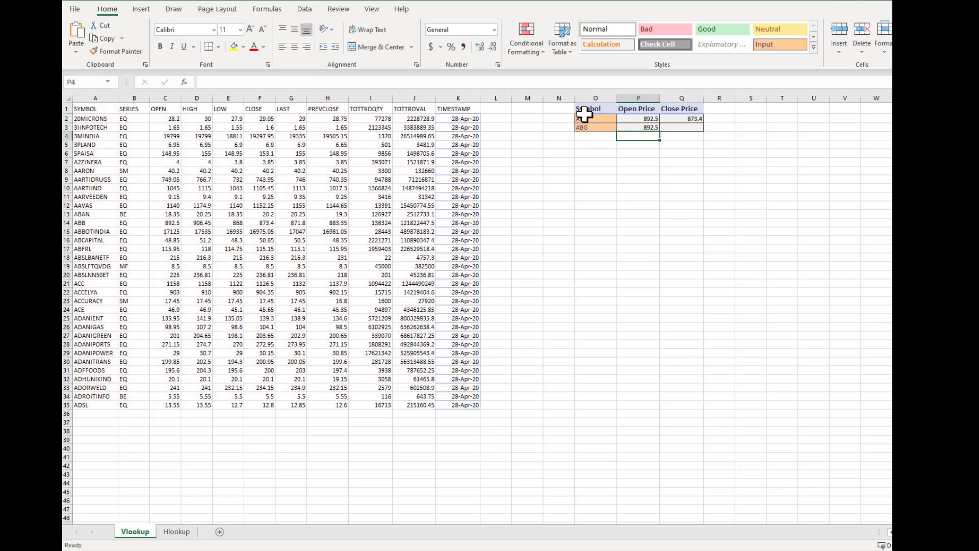
Change the lookup value in P3's VLOOKUP formula to O3
{"action": "double_click", "coordinate": [634, 128]}
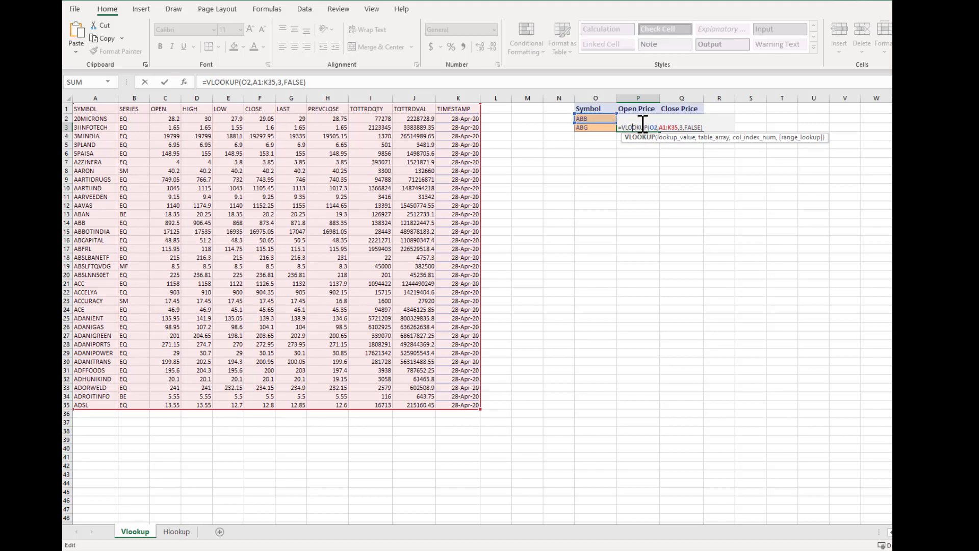
{"action": "left_click", "coordinate": [657, 127]}
{"action": "key", "text": "BackSpace"}
{"action": "type", "text": "3"}
{"action": "key", "text": "Return"}
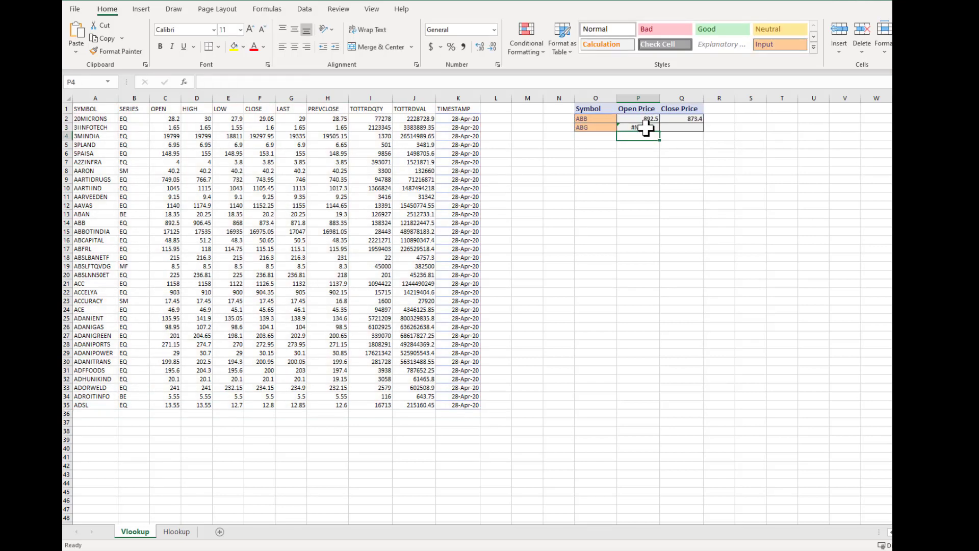
{"action": "left_click", "coordinate": [645, 127]}
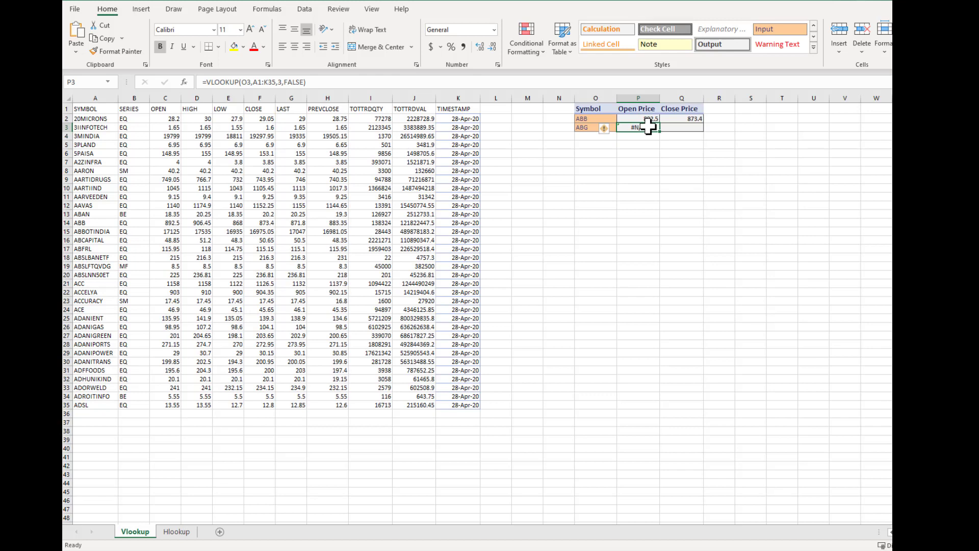
Change the match type in P3's VLOOKUP formula to TRUE for an approximate match, and check the result against the ABFRL row
{"action": "double_click", "coordinate": [648, 127]}
{"action": "key", "text": "Escape"}
{"action": "left_click", "coordinate": [590, 127]}
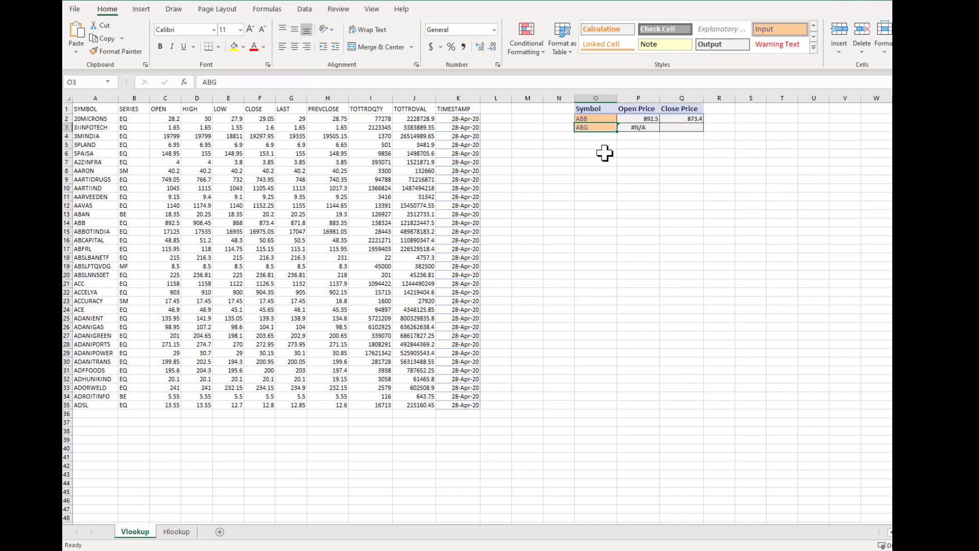
{"action": "left_click", "coordinate": [638, 127]}
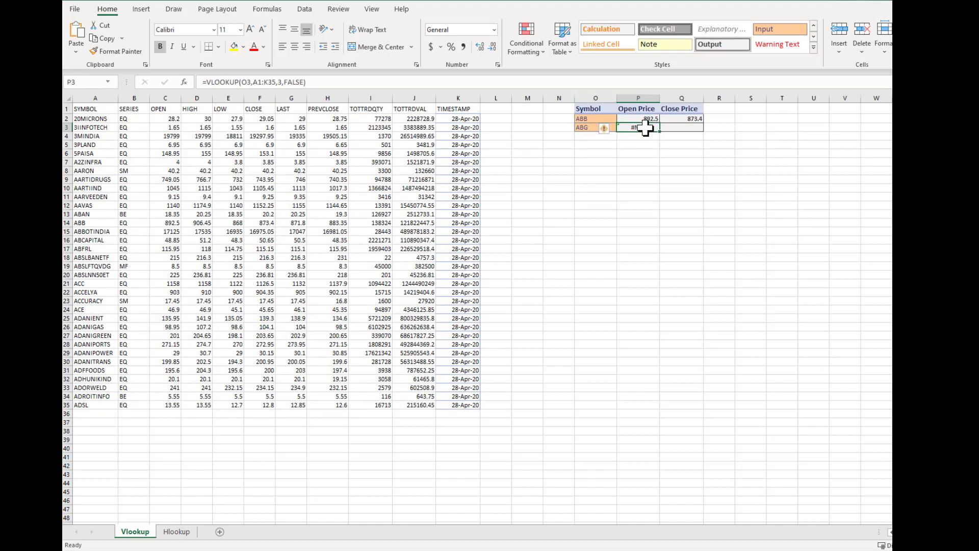
{"action": "left_click", "coordinate": [305, 82]}
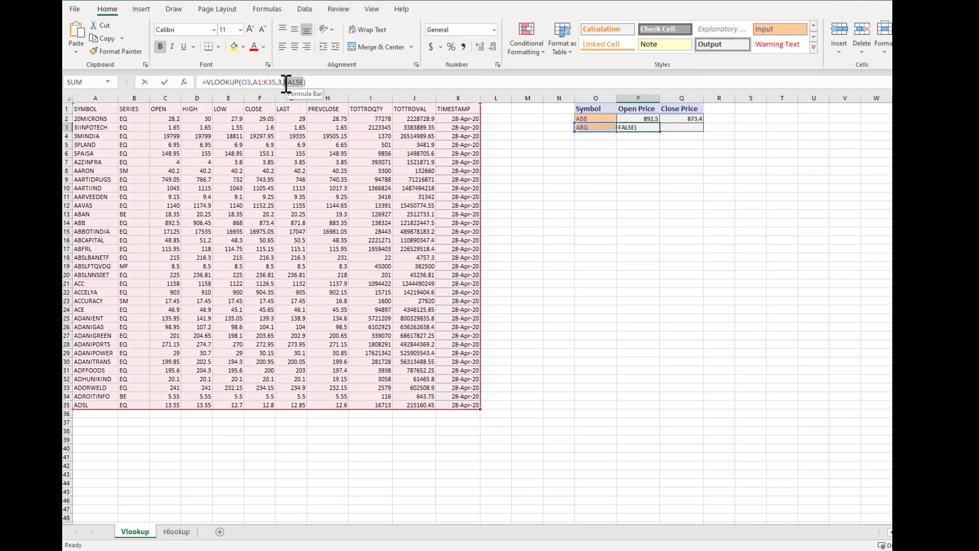
{"action": "double_click", "coordinate": [286, 82]}
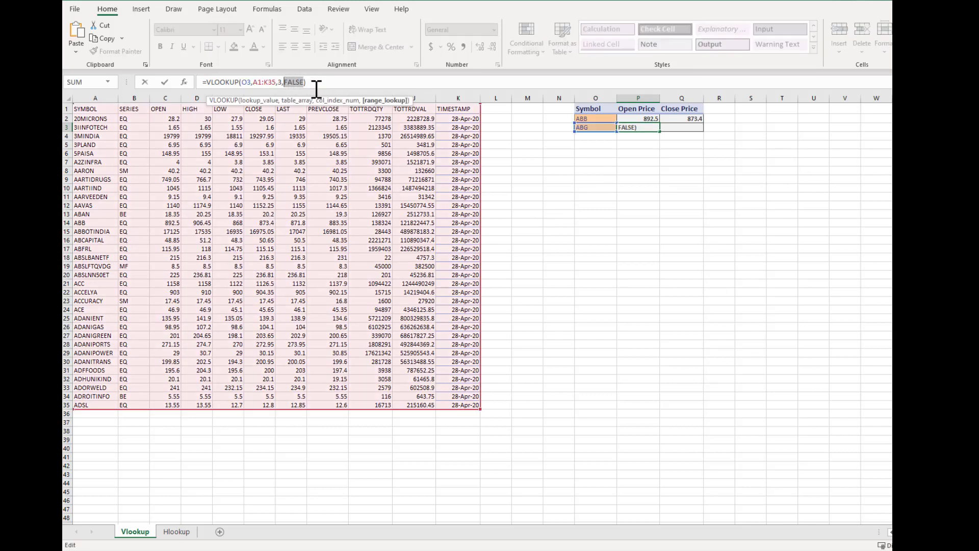
{"action": "type", "text": "t"}
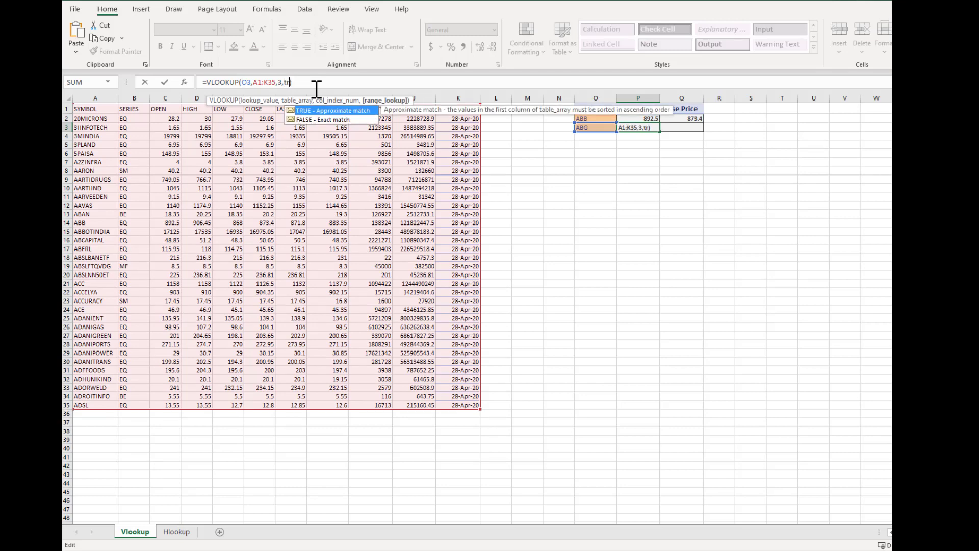
{"action": "type", "text": "r"}
{"action": "double_click", "coordinate": [343, 112]}
{"action": "key", "text": "Return"}
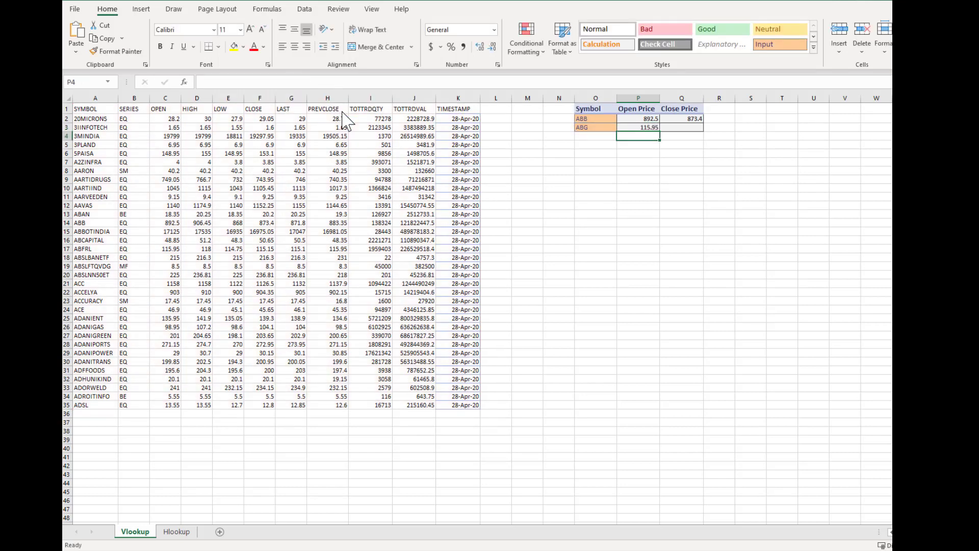
{"action": "left_click", "coordinate": [646, 128]}
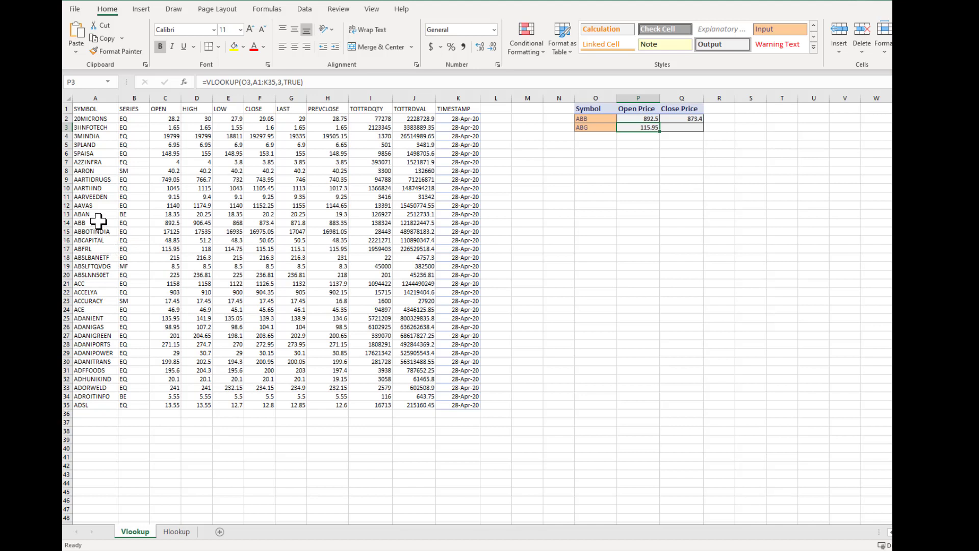
{"action": "left_click", "coordinate": [162, 249]}
{"action": "left_click", "coordinate": [103, 249]}
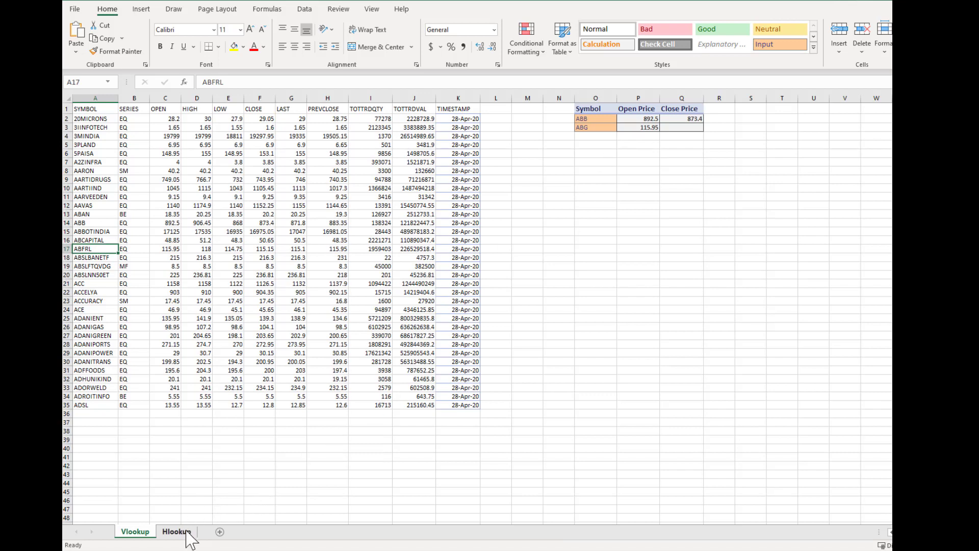
On the Hlookup sheet, begin an HLOOKUP formula in ABB's Open Price cell C21 with B21 as the lookup value
{"action": "left_click", "coordinate": [177, 532]}
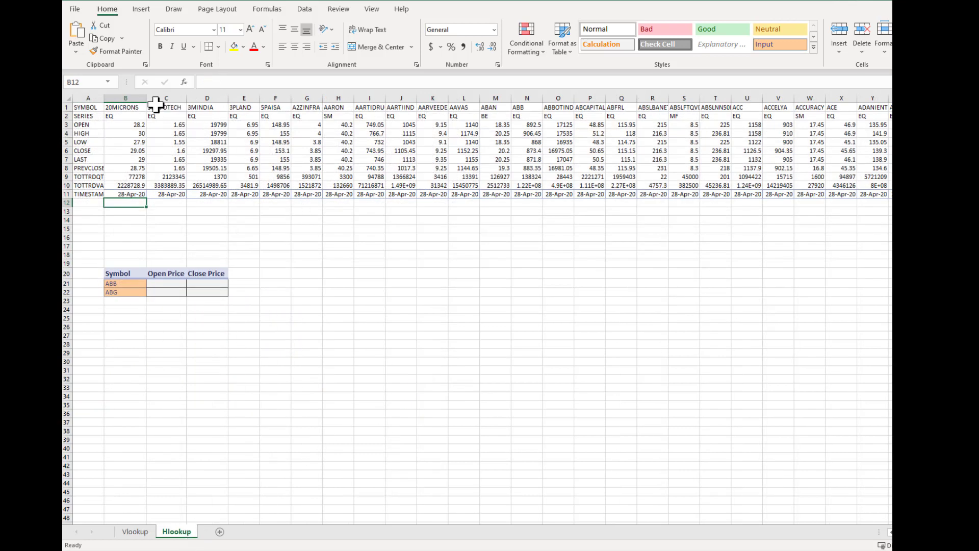
{"action": "left_click", "coordinate": [174, 284]}
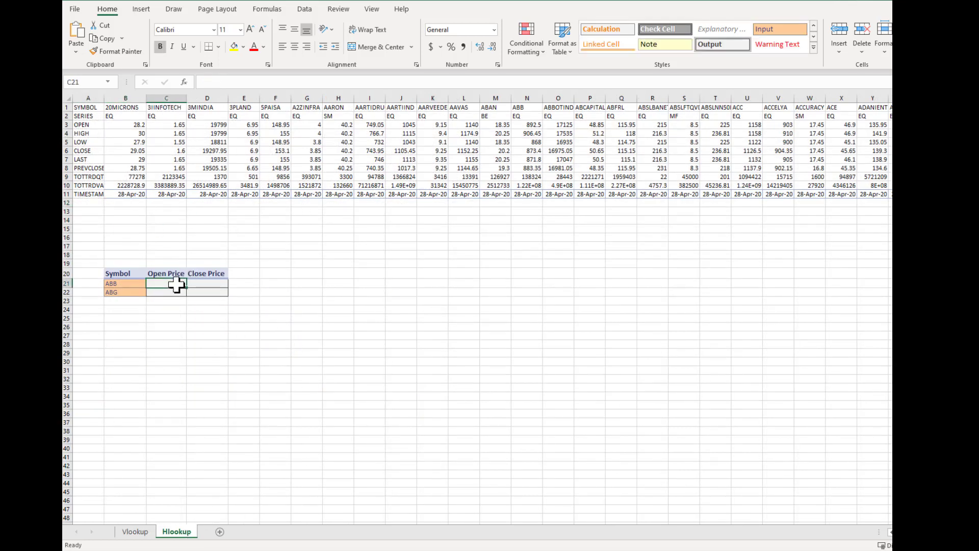
{"action": "type", "text": "="}
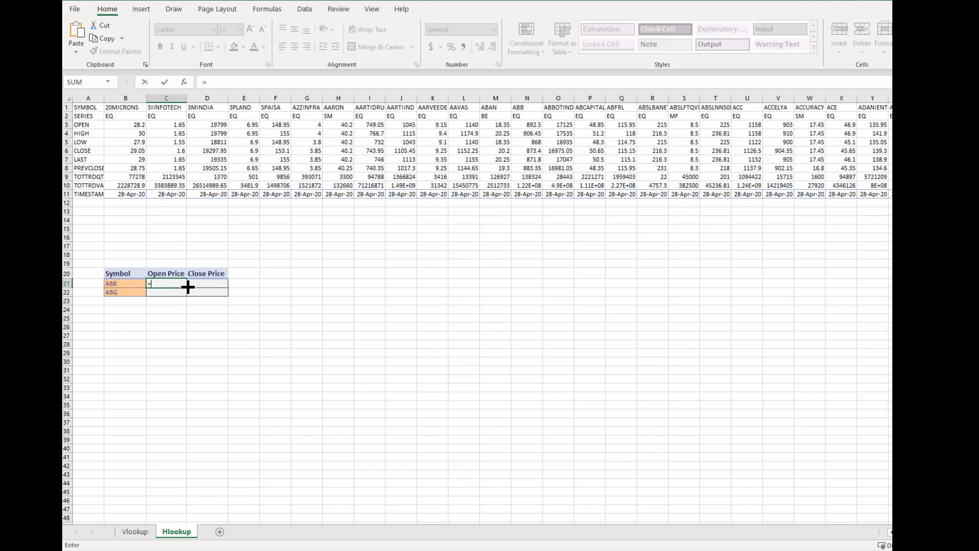
{"action": "type", "text": "hl"}
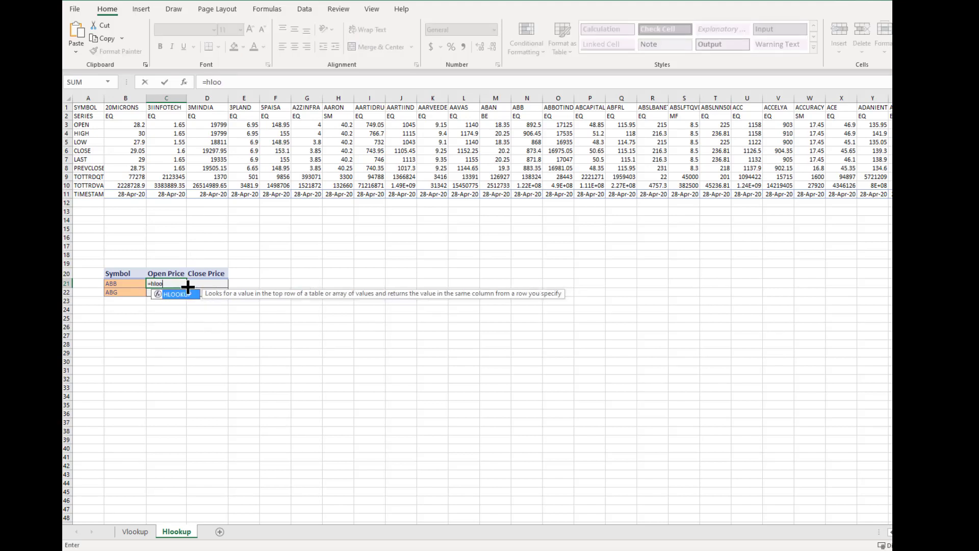
{"action": "type", "text": "oo"}
{"action": "key", "text": "Tab"}
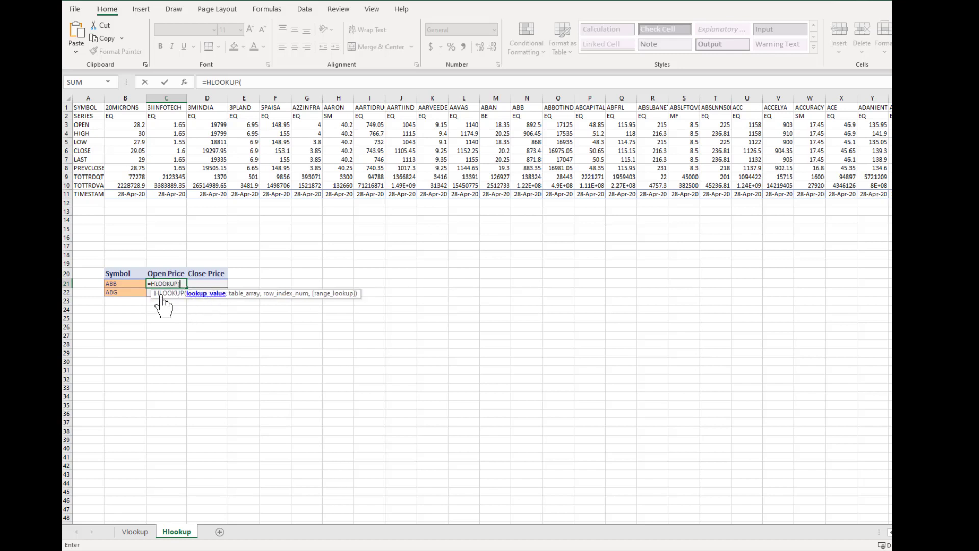
{"action": "left_click", "coordinate": [125, 284]}
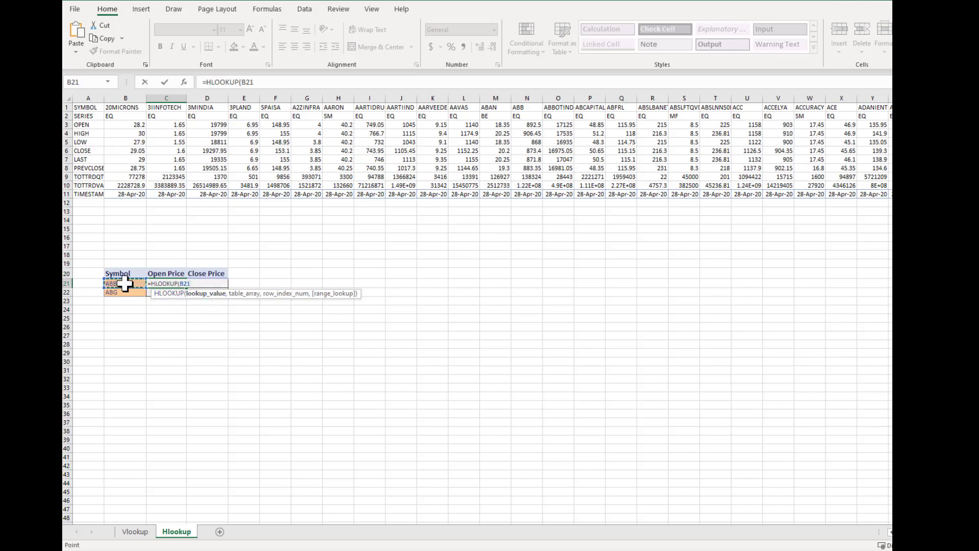
{"action": "type", "text": ","}
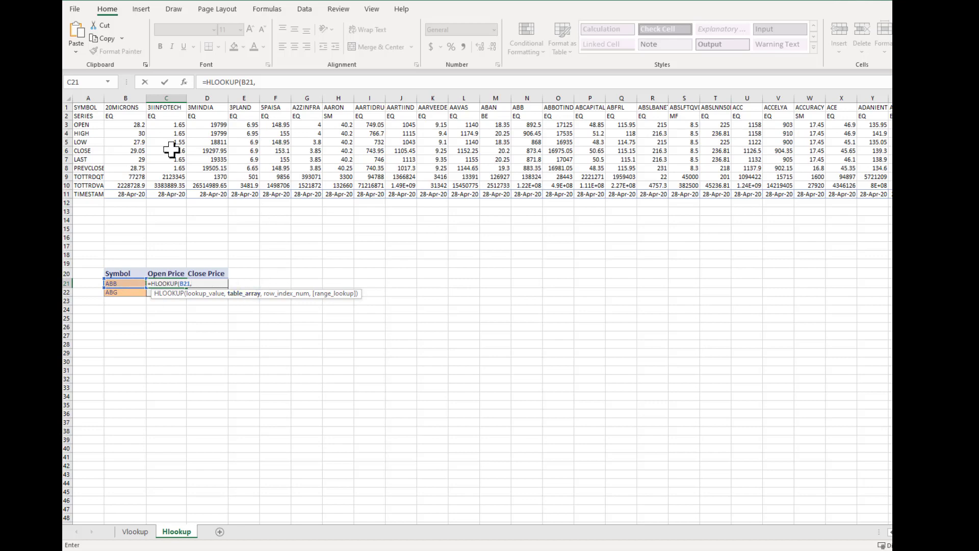
Complete C21's HLOOKUP formula with table range A1:AI11, row index 3 and FALSE for an exact match
{"action": "left_click_drag", "start_coordinate": [84, 107], "coordinate": [893, 197]}
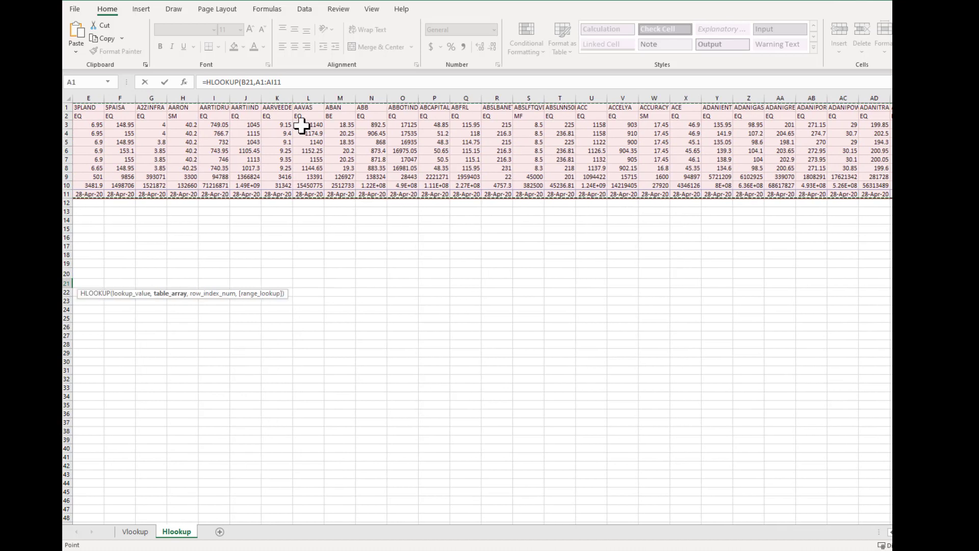
{"action": "scroll", "coordinate": [477, 311], "scroll_direction": "left", "scroll_amount": 4}
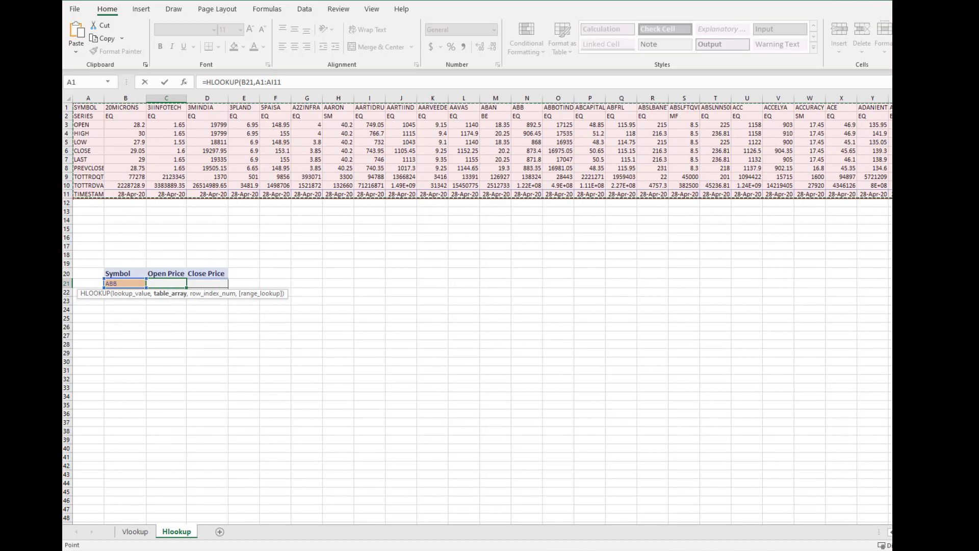
{"action": "left_click", "coordinate": [300, 83]}
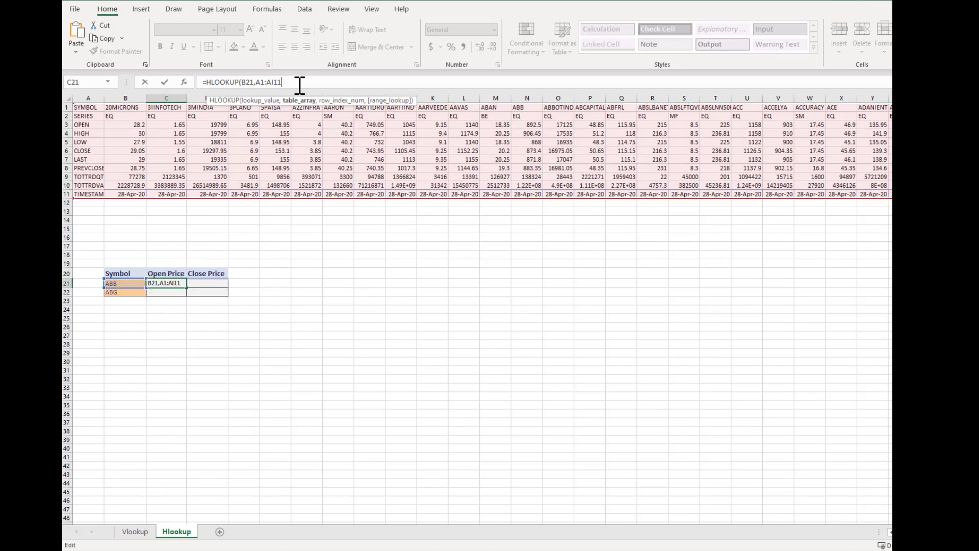
{"action": "type", "text": ",3"}
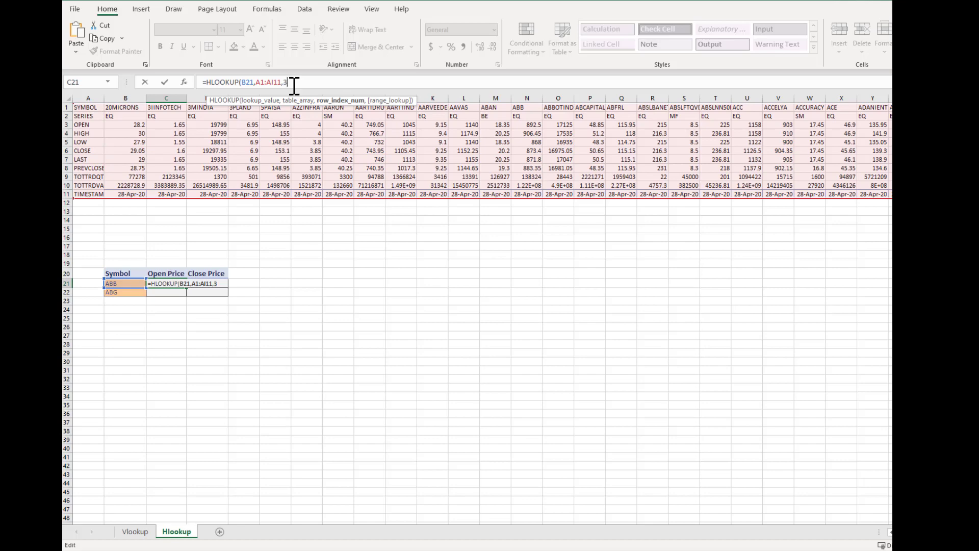
{"action": "type", "text": ","}
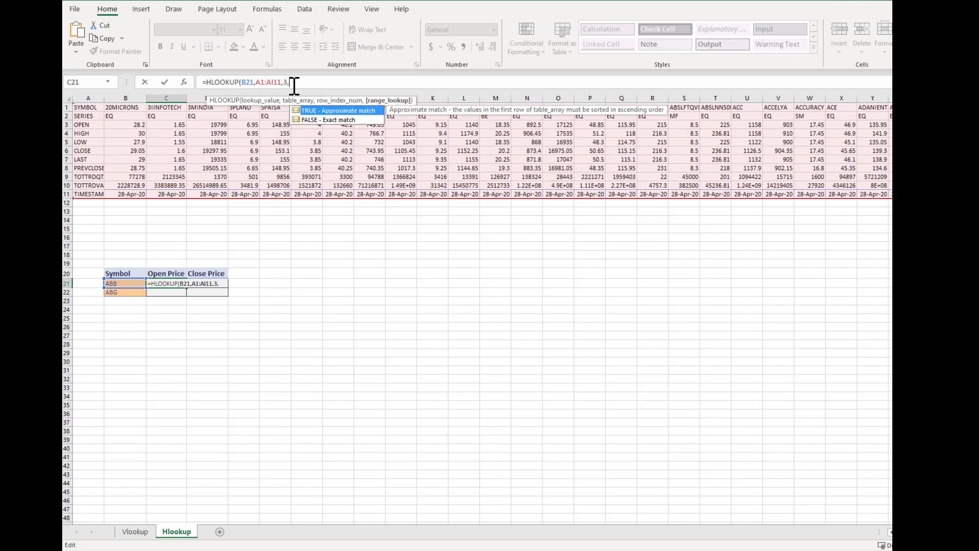
{"action": "double_click", "coordinate": [325, 121]}
{"action": "key", "text": "Return"}
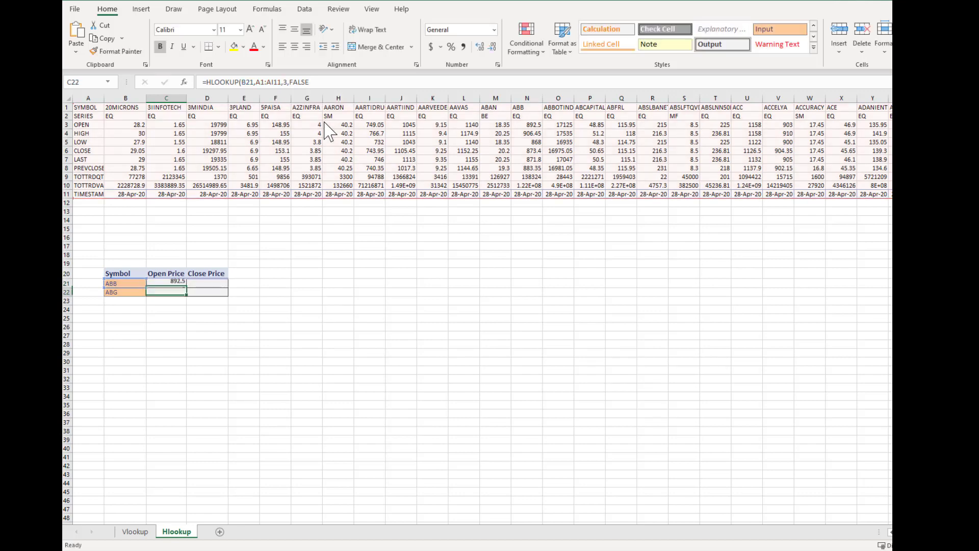